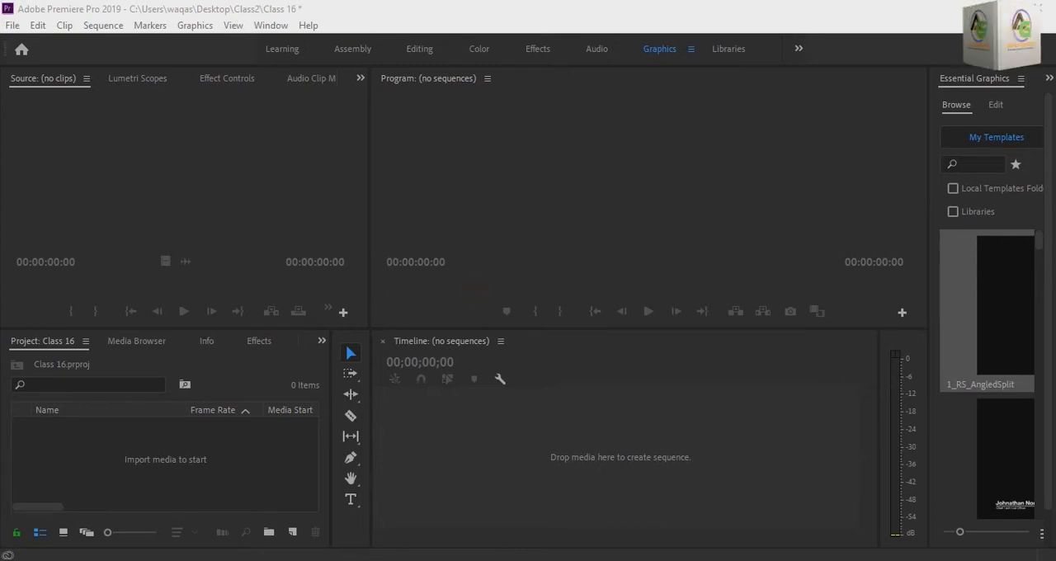
- Start importing media and browse to the Video folder inside the premiere pro title folder on drive E
{"action": "left_click", "coordinate": [206, 494]}
{"action": "left_click", "coordinate": [206, 493]}
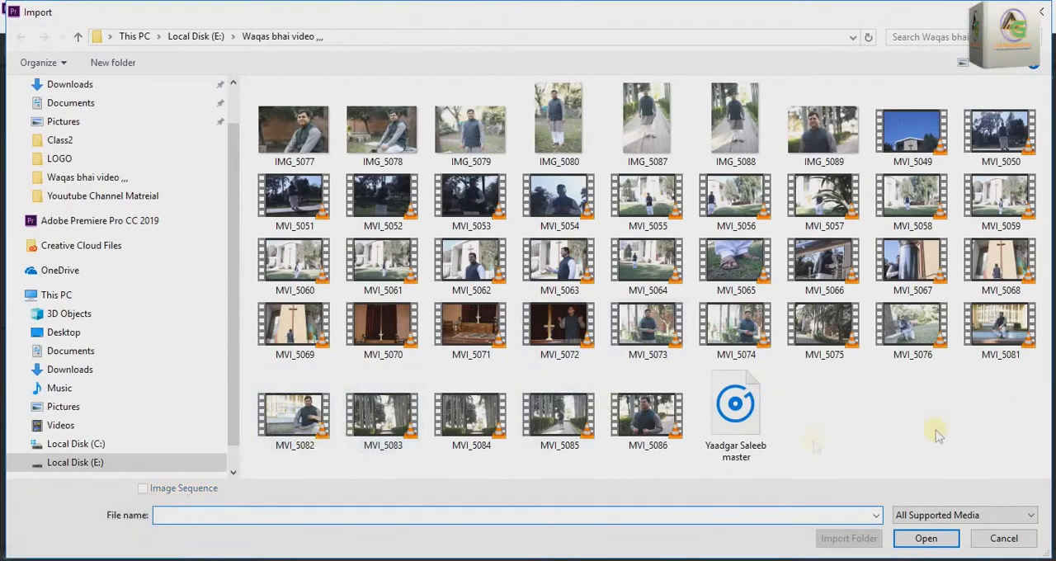
{"action": "left_click", "coordinate": [89, 465]}
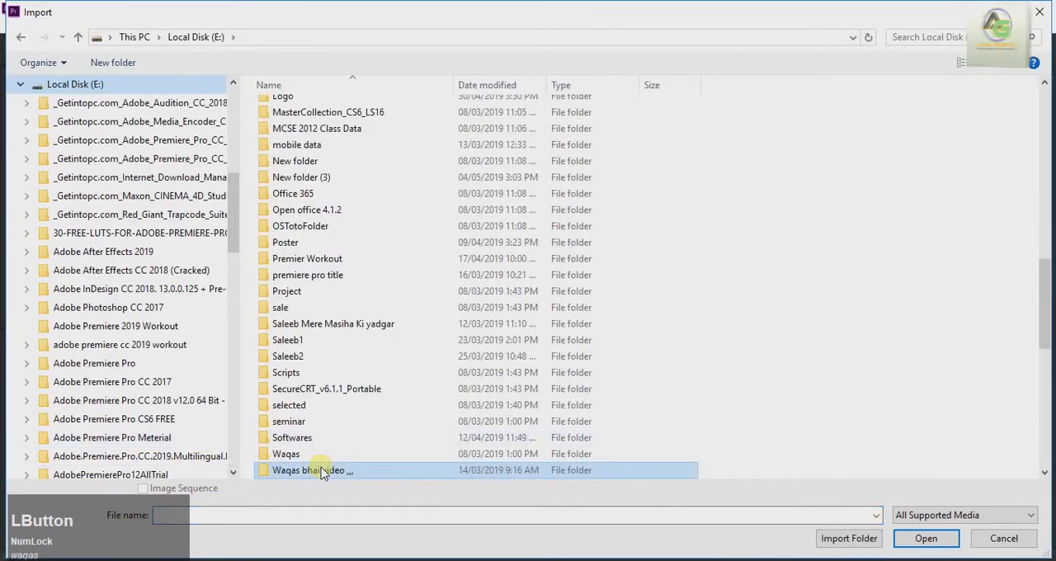
{"action": "double_click", "coordinate": [335, 277]}
{"action": "left_click", "coordinate": [551, 418]}
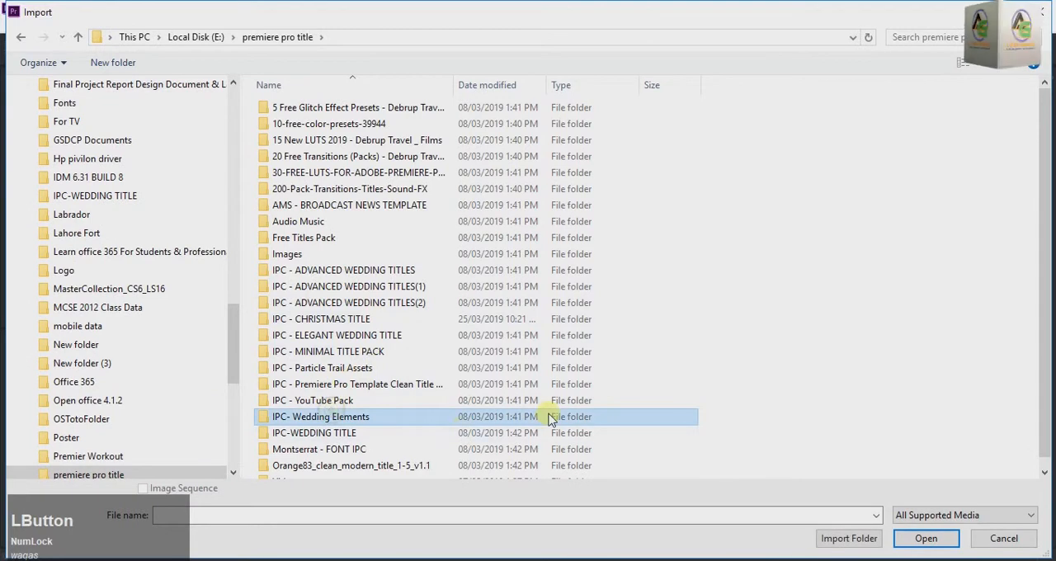
{"action": "key", "text": "v"}
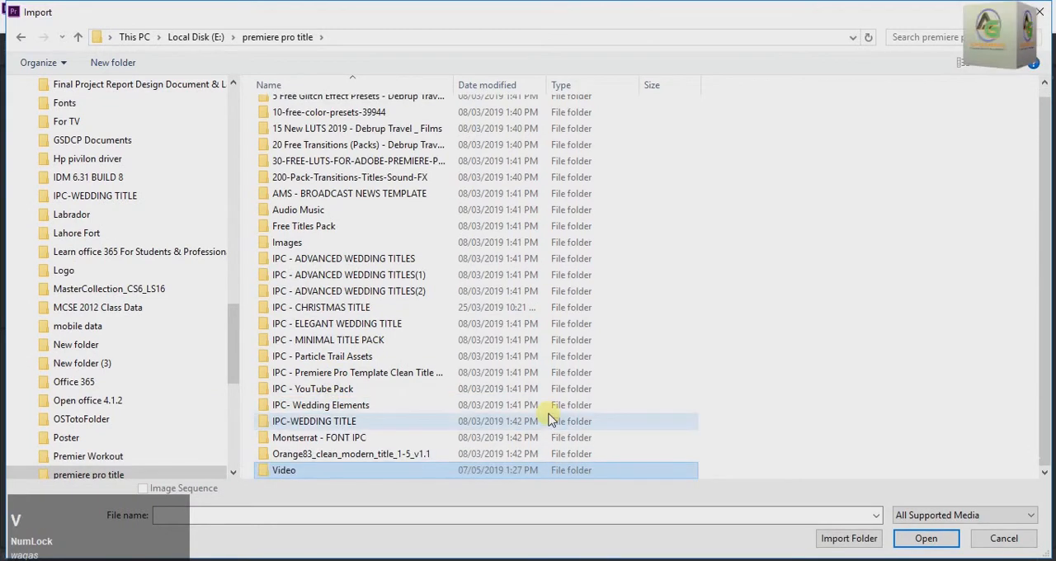
{"action": "double_click", "coordinate": [296, 473]}
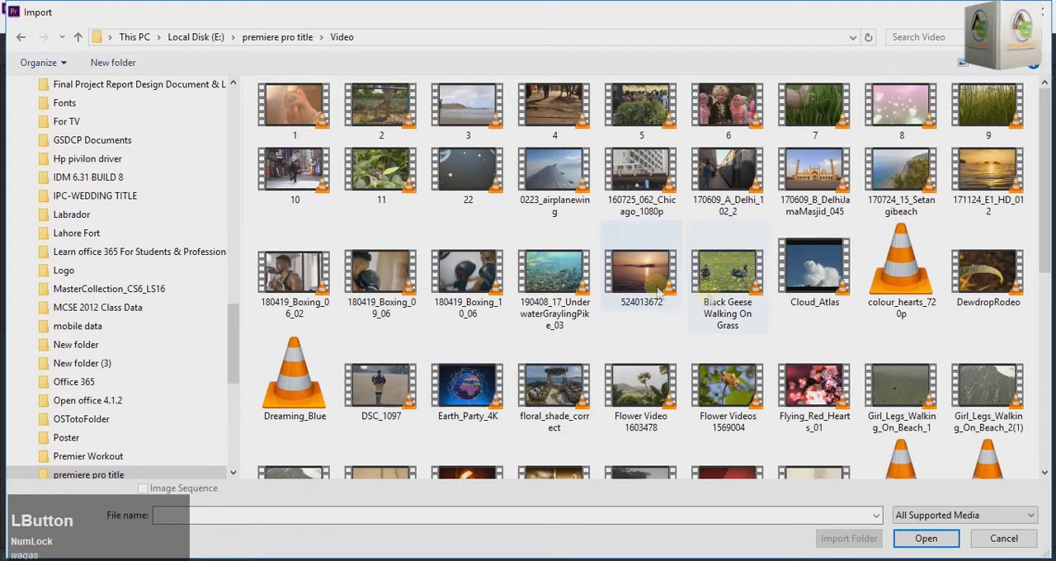
- Import the clips Pexels Videos 1993622, 1993623 and 2034261 into the project
{"action": "scroll", "coordinate": [677, 355], "scroll_direction": "down", "scroll_amount": 5}
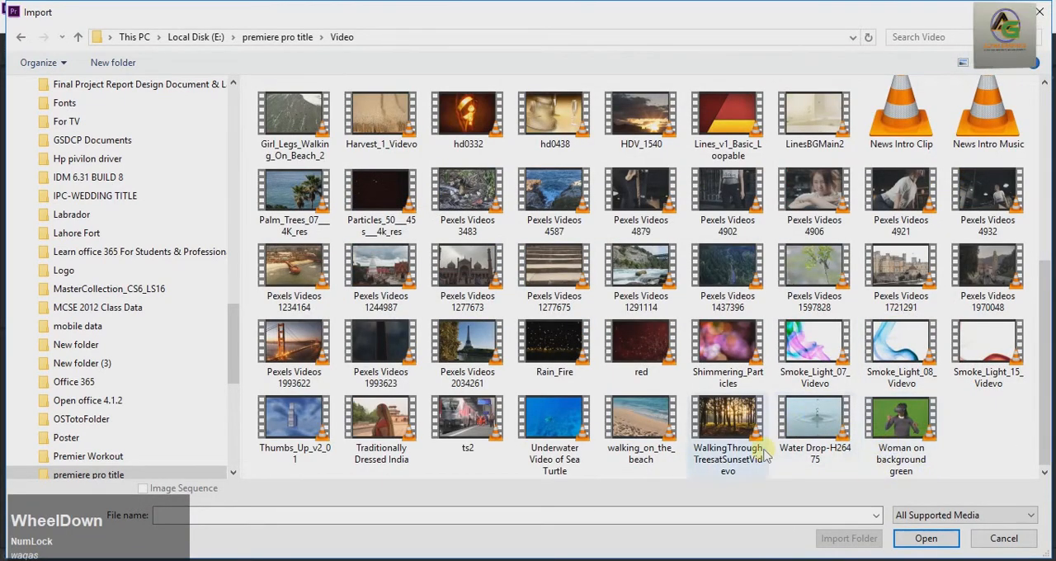
{"action": "left_click", "coordinate": [468, 347]}
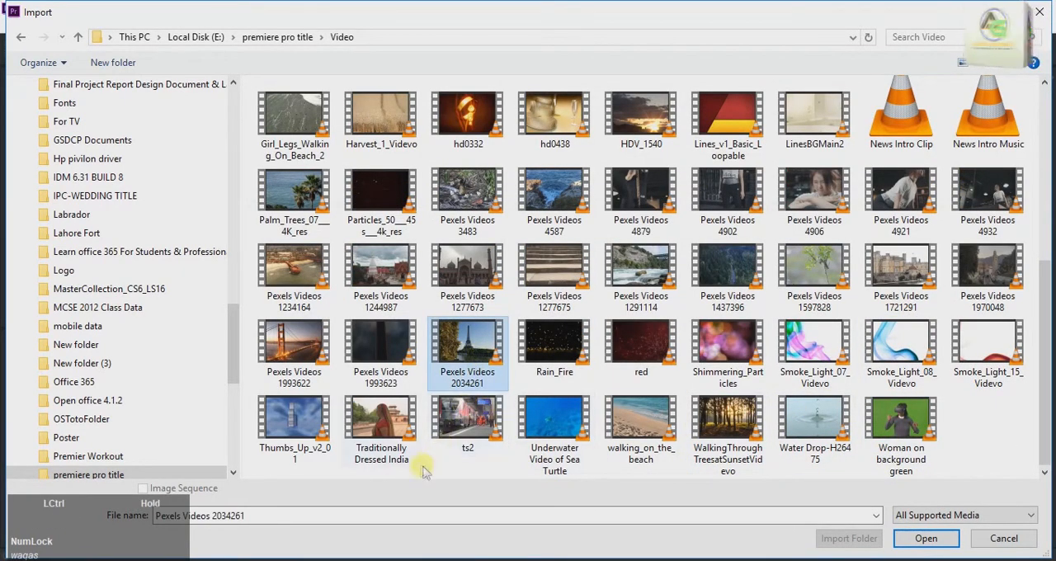
{"action": "left_click", "coordinate": [398, 354], "text": "ctrl"}
{"action": "left_click", "coordinate": [293, 342], "text": "ctrl"}
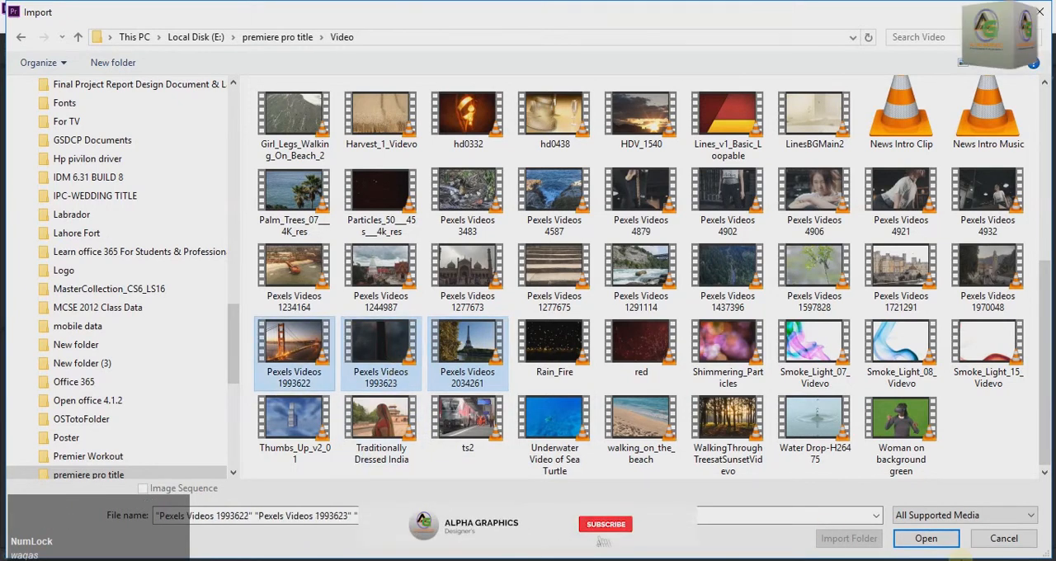
{"action": "left_click", "coordinate": [924, 545]}
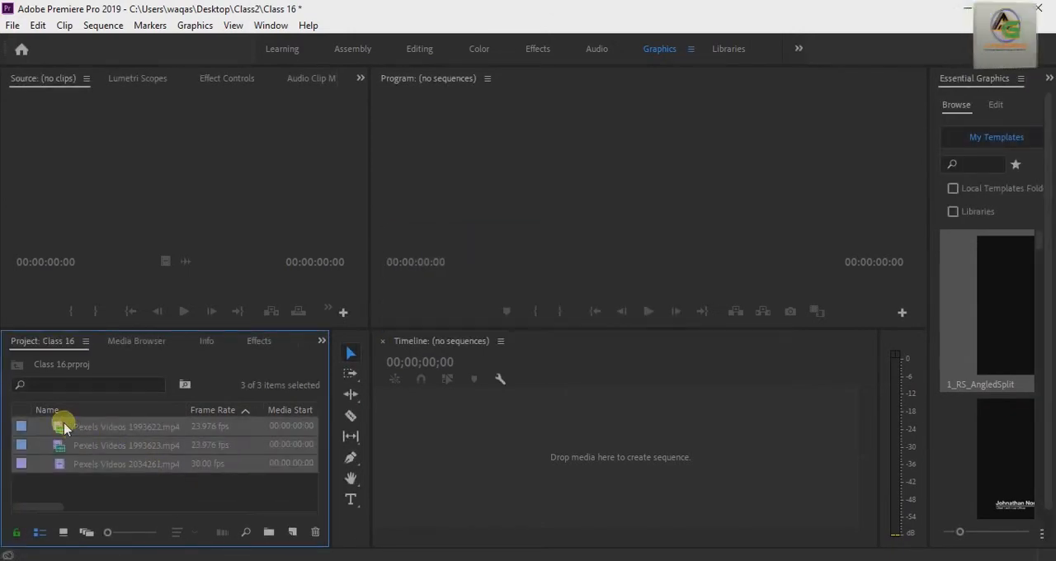
- Build a sequence on V1 with Pexels Videos 1993622 placed twice, followed by Pexels Videos 2034261, and fit it in the timeline view
{"action": "double_click", "coordinate": [61, 425]}
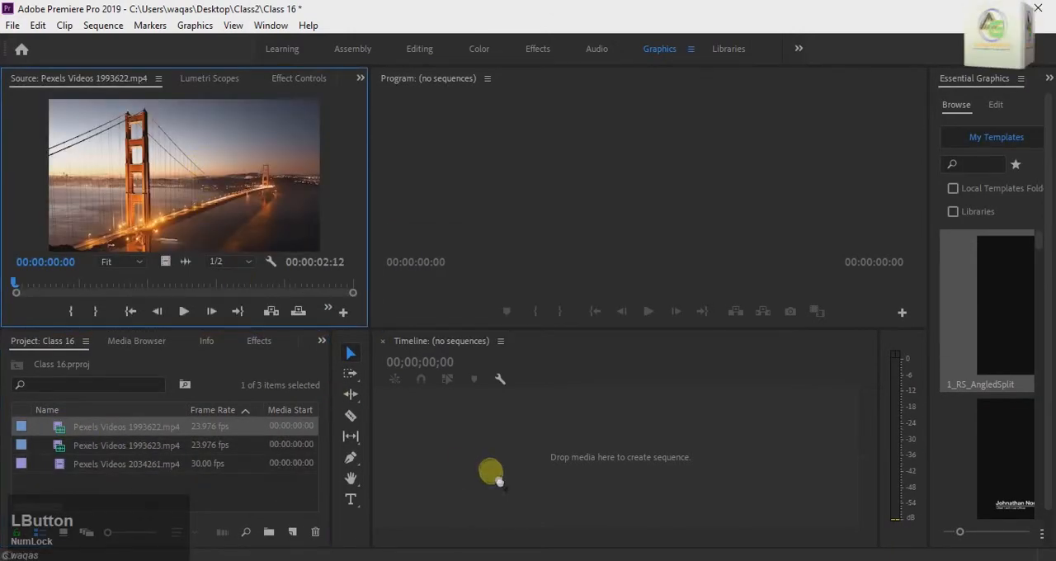
{"action": "left_click_drag", "start_coordinate": [60, 446], "coordinate": [565, 462]}
{"action": "left_click_drag", "start_coordinate": [61, 485], "coordinate": [577, 457]}
{"action": "double_click", "coordinate": [64, 480]}
{"action": "left_click_drag", "start_coordinate": [581, 533], "coordinate": [530, 540]}
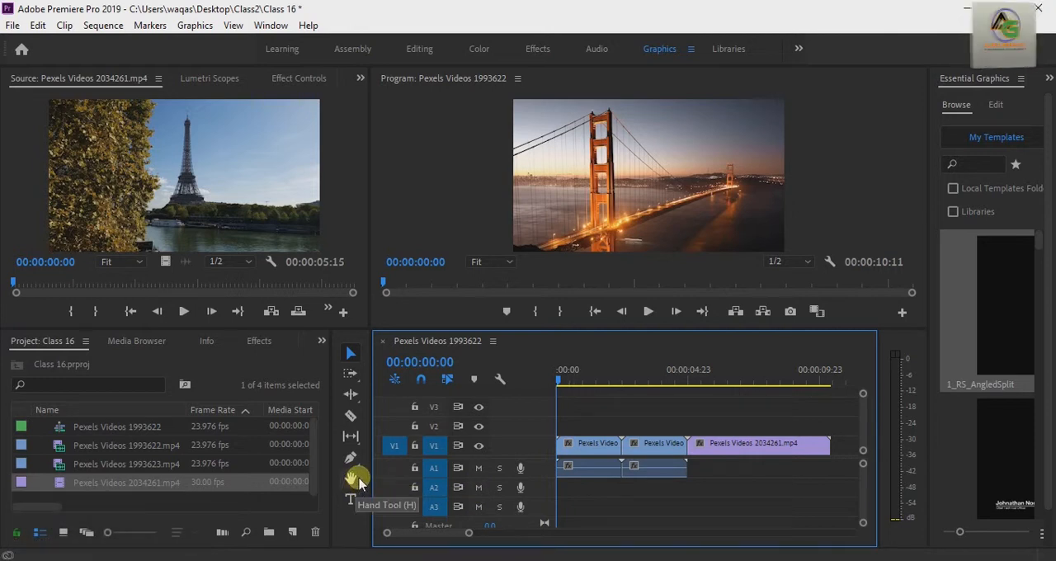
- Activate the Hand tool, then preview the opening of the sequence and return the playhead to the start
{"action": "key", "text": "h"}
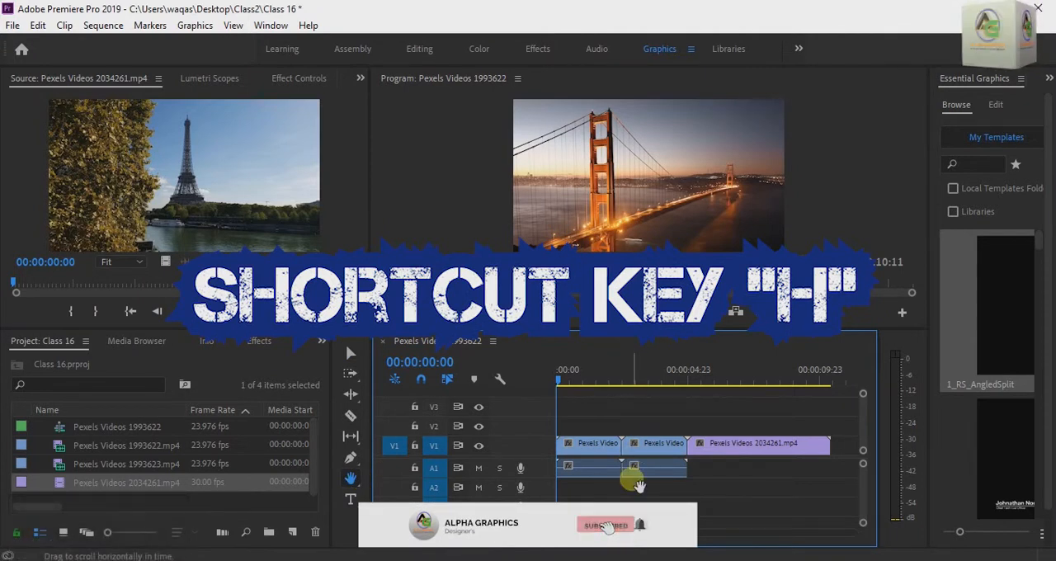
{"action": "left_click_drag", "start_coordinate": [539, 532], "coordinate": [433, 533]}
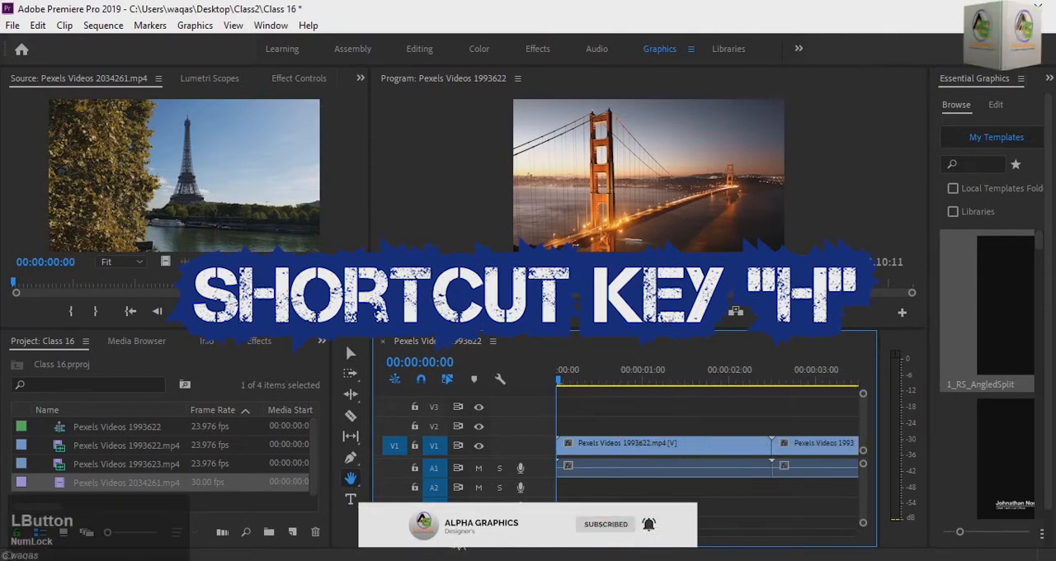
{"action": "left_click", "coordinate": [648, 311]}
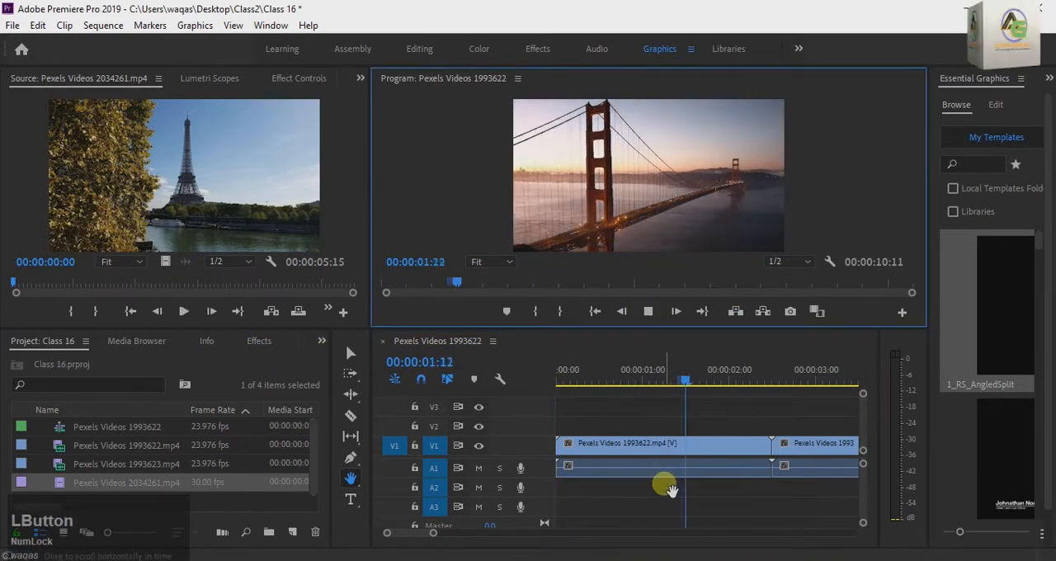
{"action": "key", "text": "space"}
{"action": "left_click_drag", "start_coordinate": [609, 372], "coordinate": [452, 421]}
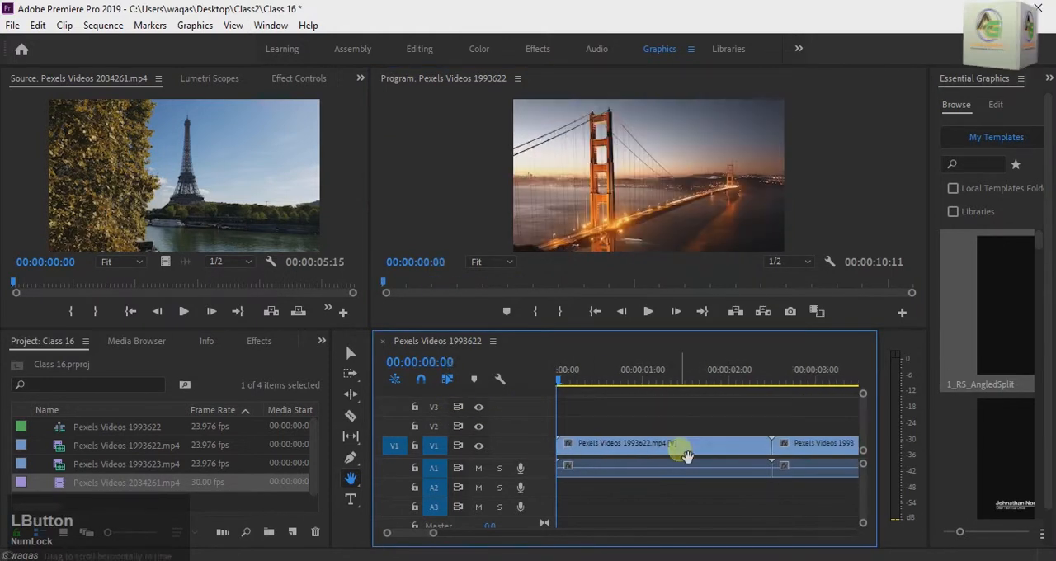
- Pan the timeline forward with the Hand tool from the first bridge clip to the Pexels Videos 2034261 clip
{"action": "scroll", "coordinate": [702, 453], "scroll_direction": "down", "scroll_amount": 2}
{"action": "left_click_drag", "start_coordinate": [709, 458], "coordinate": [648, 459]}
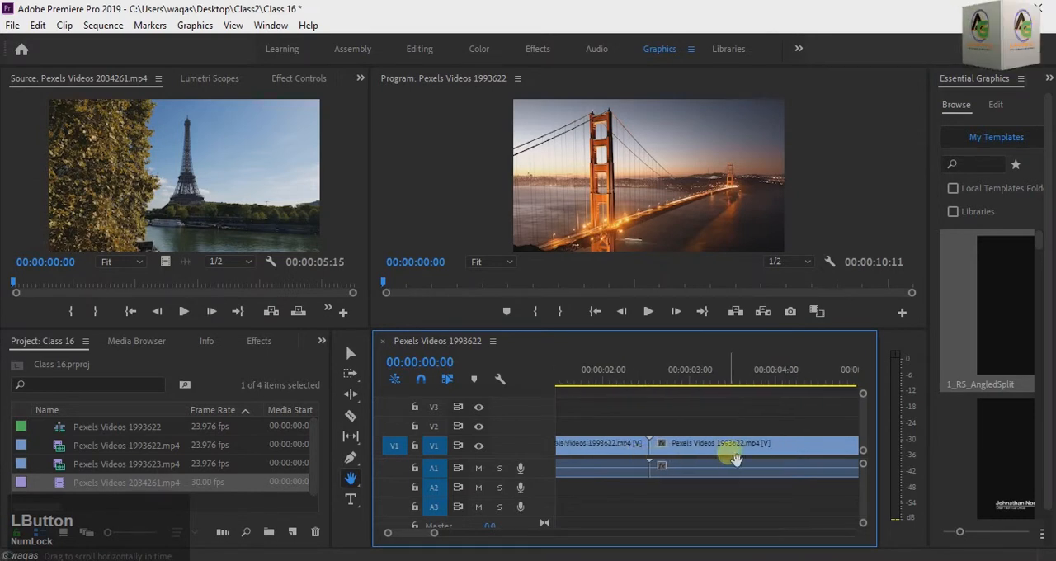
{"action": "left_click_drag", "start_coordinate": [741, 459], "coordinate": [668, 457]}
{"action": "left_click_drag", "start_coordinate": [770, 454], "coordinate": [701, 450]}
{"action": "left_click_drag", "start_coordinate": [769, 459], "coordinate": [691, 459]}
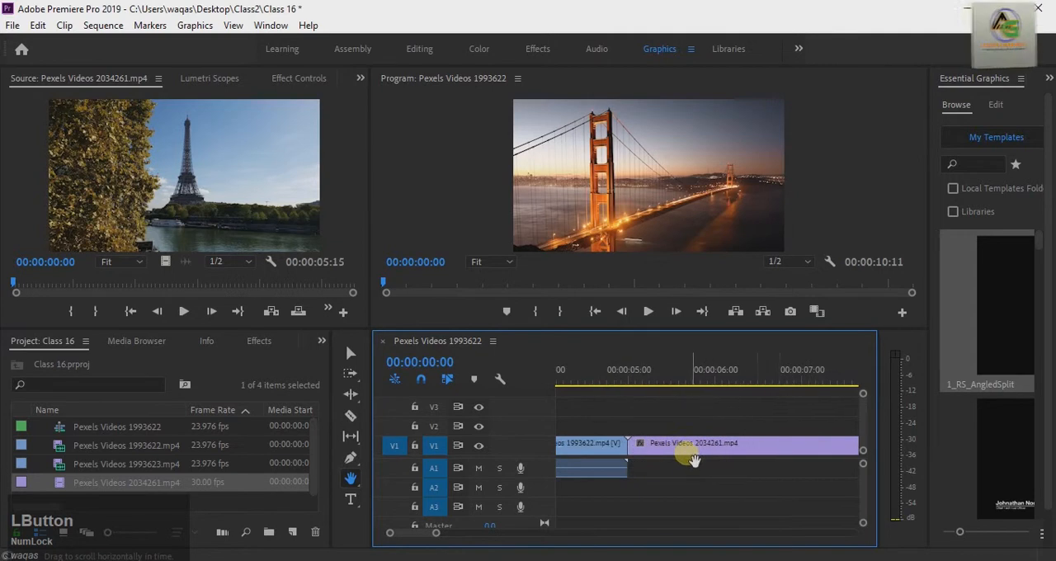
{"action": "left_click_drag", "start_coordinate": [785, 454], "coordinate": [643, 462]}
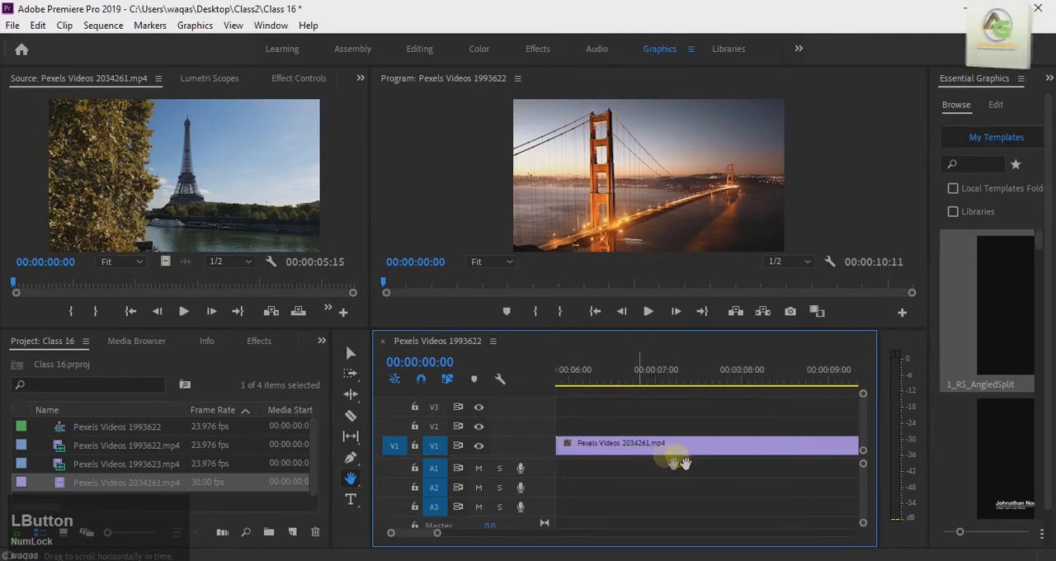
{"action": "left_click_drag", "start_coordinate": [783, 454], "coordinate": [749, 448]}
- Pan back and forth along the sequence with the Hand tool, finishing at the beginning of the timeline
{"action": "left_click_drag", "start_coordinate": [641, 455], "coordinate": [781, 469]}
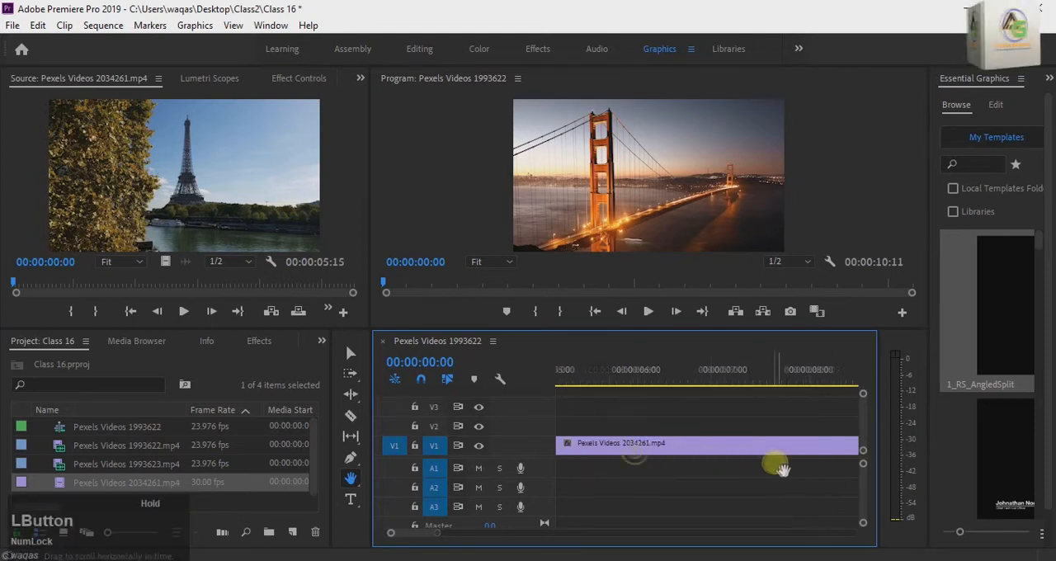
{"action": "left_click_drag", "start_coordinate": [597, 454], "coordinate": [813, 464]}
{"action": "left_click_drag", "start_coordinate": [702, 460], "coordinate": [771, 467]}
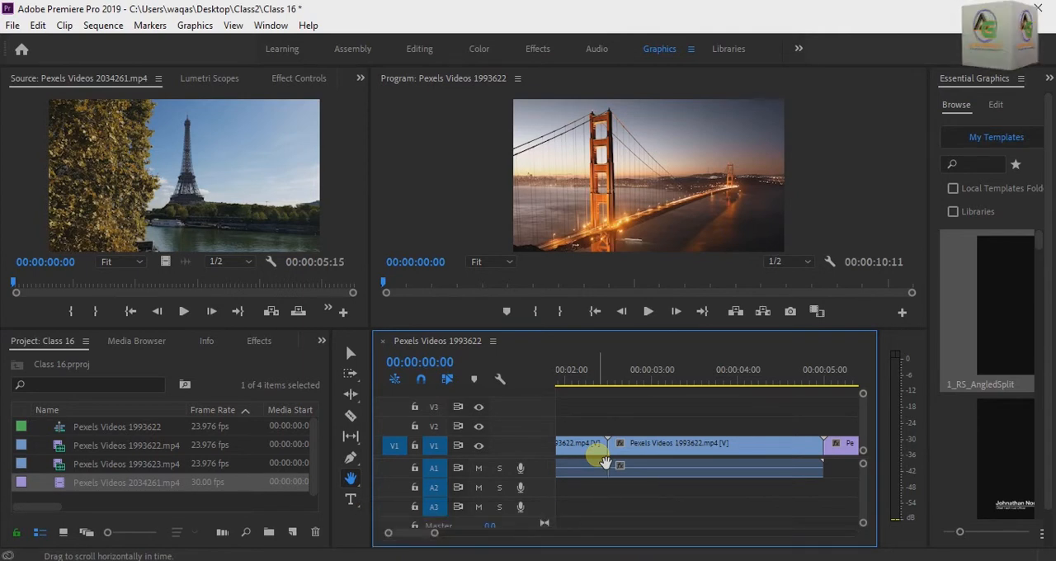
{"action": "left_click_drag", "start_coordinate": [835, 448], "coordinate": [625, 442]}
{"action": "left_click_drag", "start_coordinate": [757, 450], "coordinate": [612, 446]}
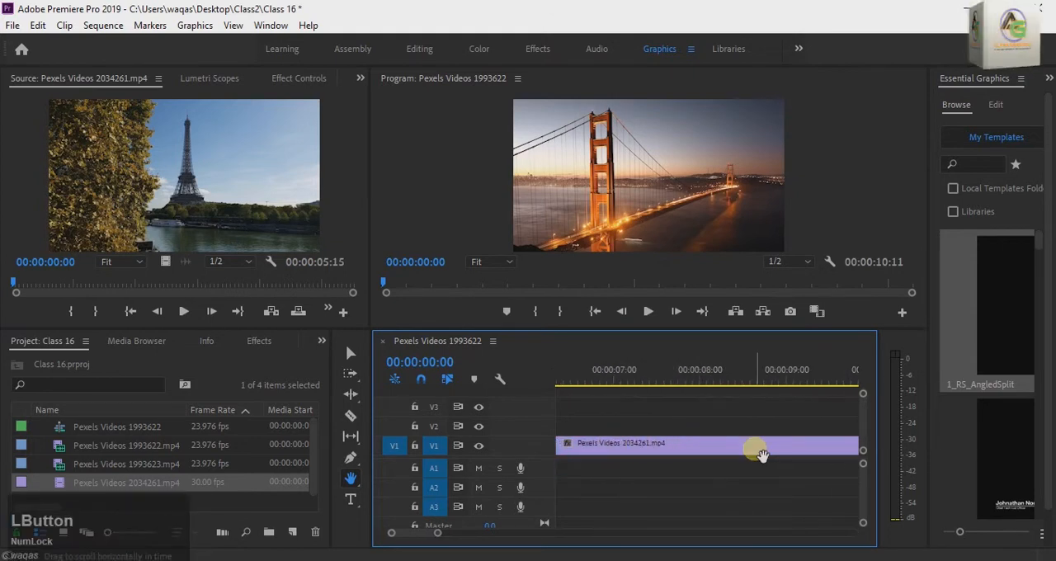
{"action": "left_click_drag", "start_coordinate": [754, 448], "coordinate": [575, 438]}
{"action": "left_click_drag", "start_coordinate": [670, 448], "coordinate": [930, 466]}
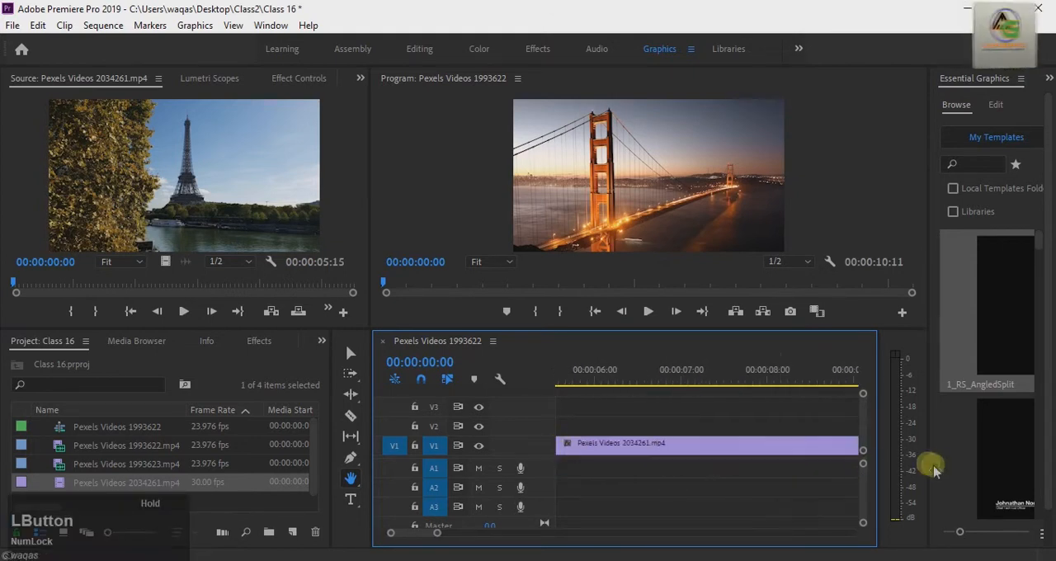
{"action": "left_click_drag", "start_coordinate": [571, 448], "coordinate": [731, 449]}
{"action": "left_click_drag", "start_coordinate": [608, 448], "coordinate": [711, 454]}
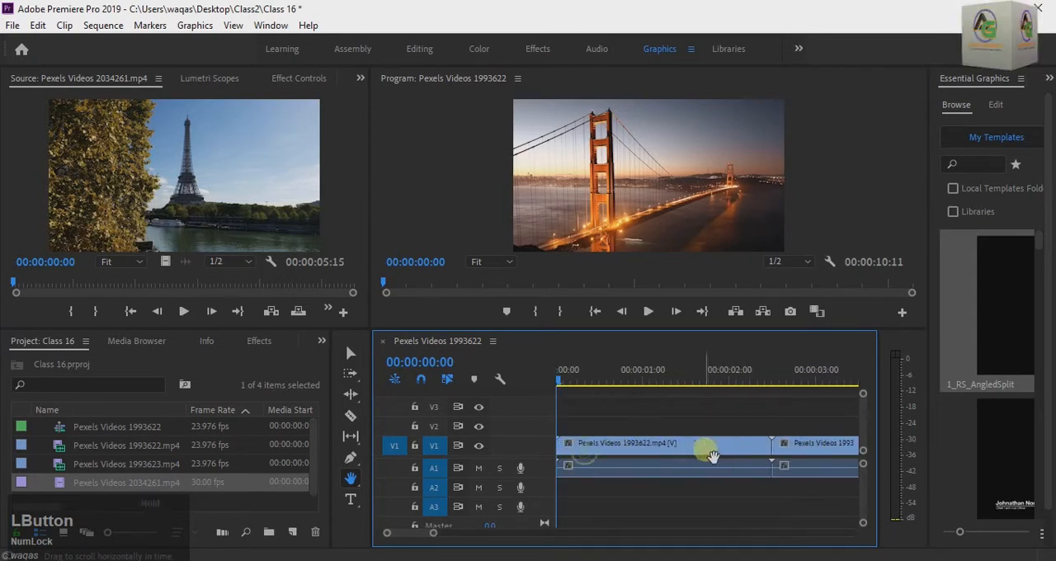
- Switch from the Hand tool to the Zoom tool and magnify the first clip in the timeline
{"action": "right_click", "coordinate": [360, 478]}
{"action": "left_click", "coordinate": [354, 481]}
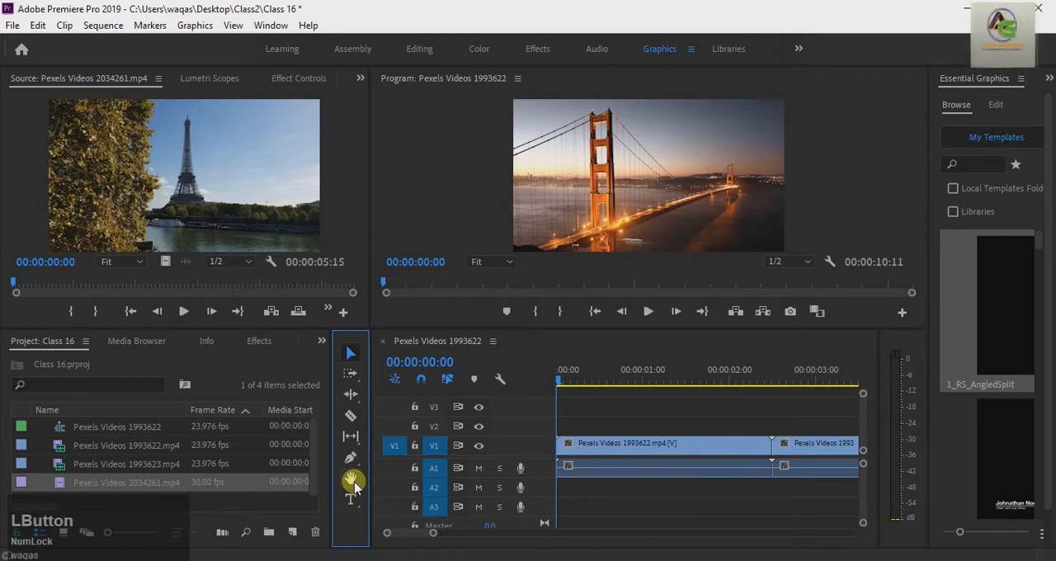
{"action": "key", "text": "z"}
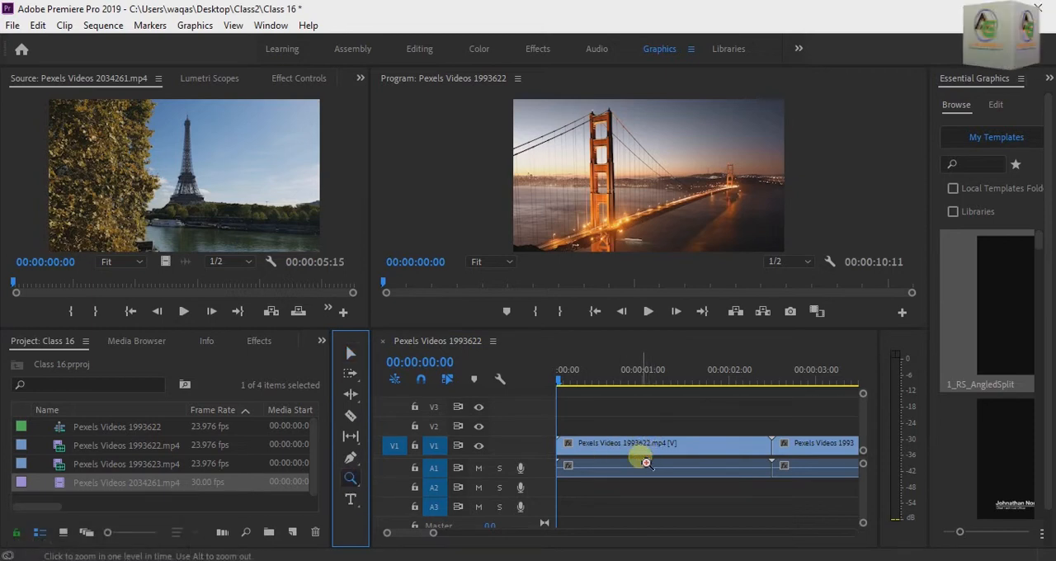
{"action": "key", "text": "alt"}
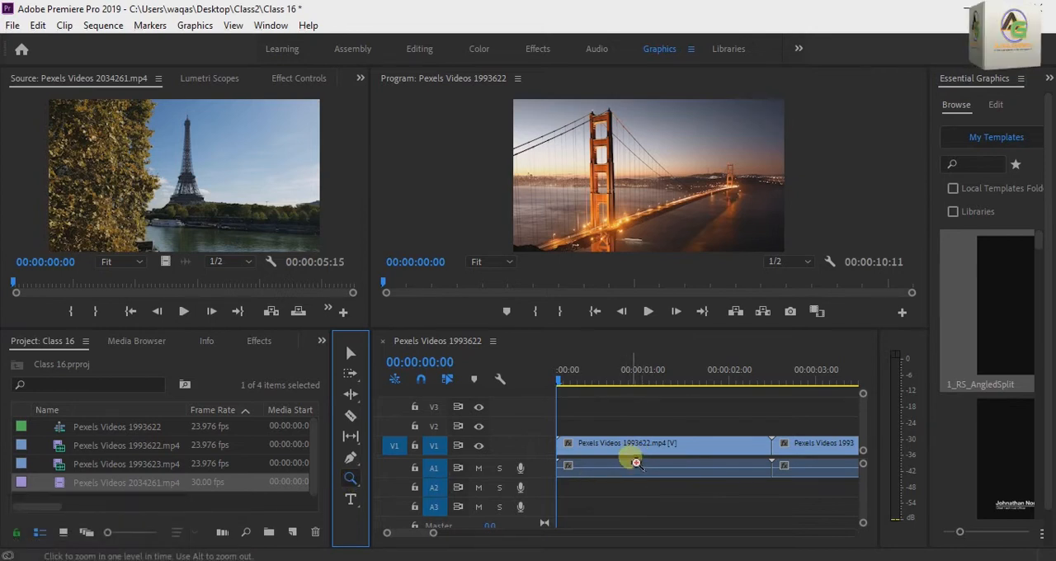
{"action": "left_click", "coordinate": [631, 458]}
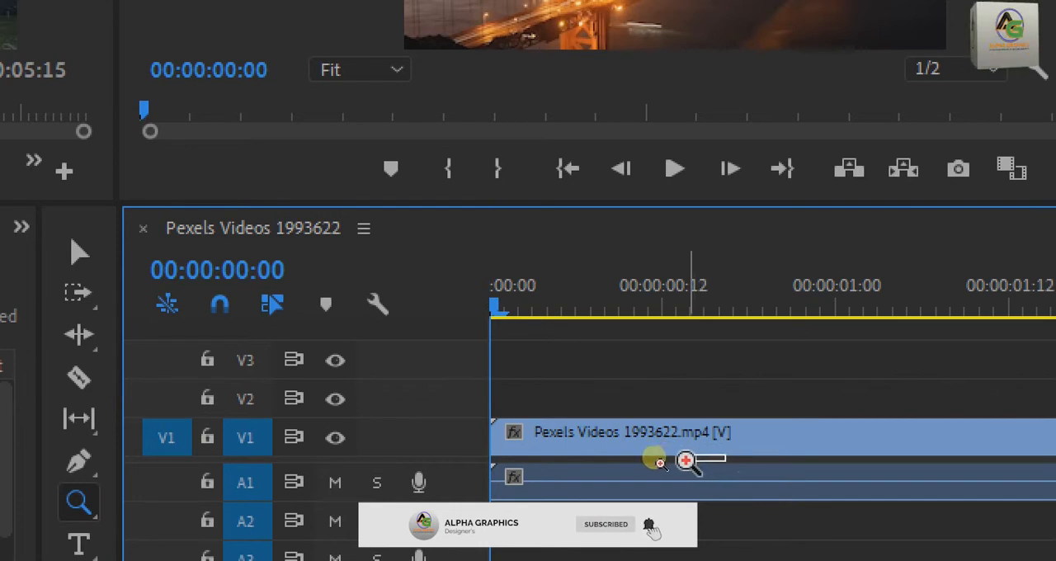
{"action": "left_click", "coordinate": [691, 456]}
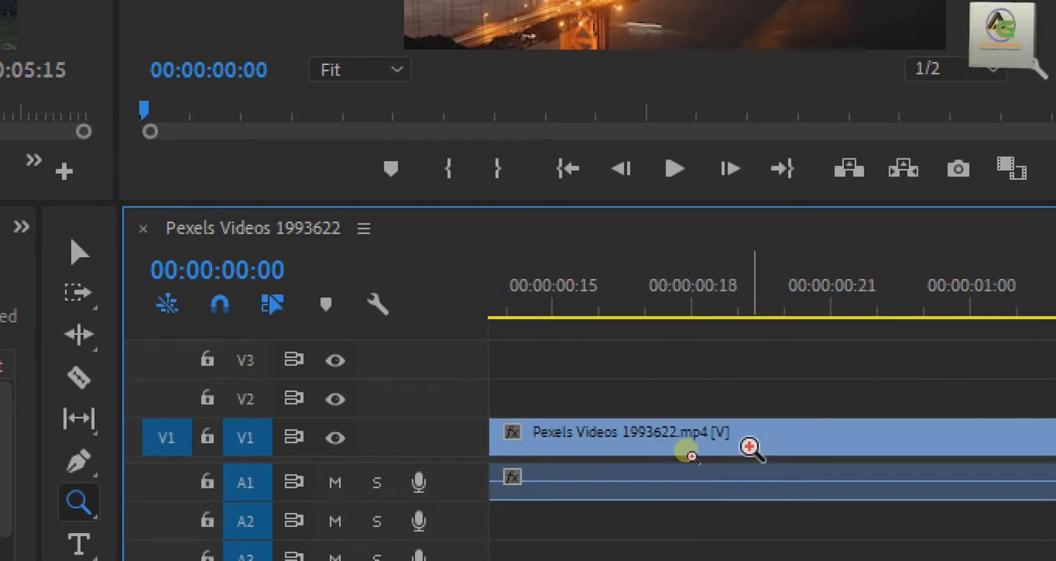
- Zoom the timeline out and back in around the first clip with the Zoom tool
{"action": "scroll", "coordinate": [742, 452], "scroll_direction": "down", "scroll_amount": 1}
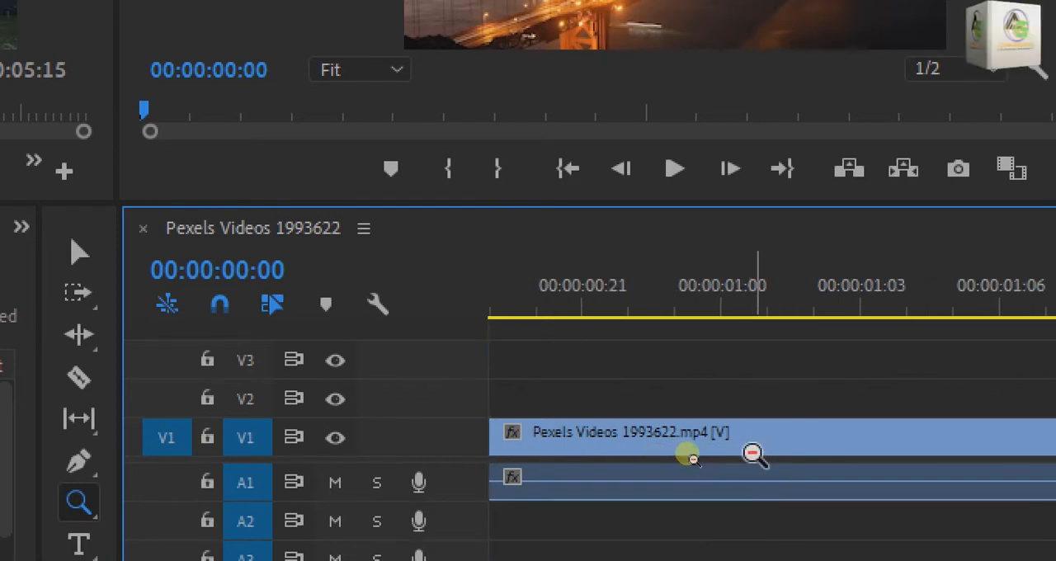
{"action": "left_click", "coordinate": [753, 454], "text": "alt"}
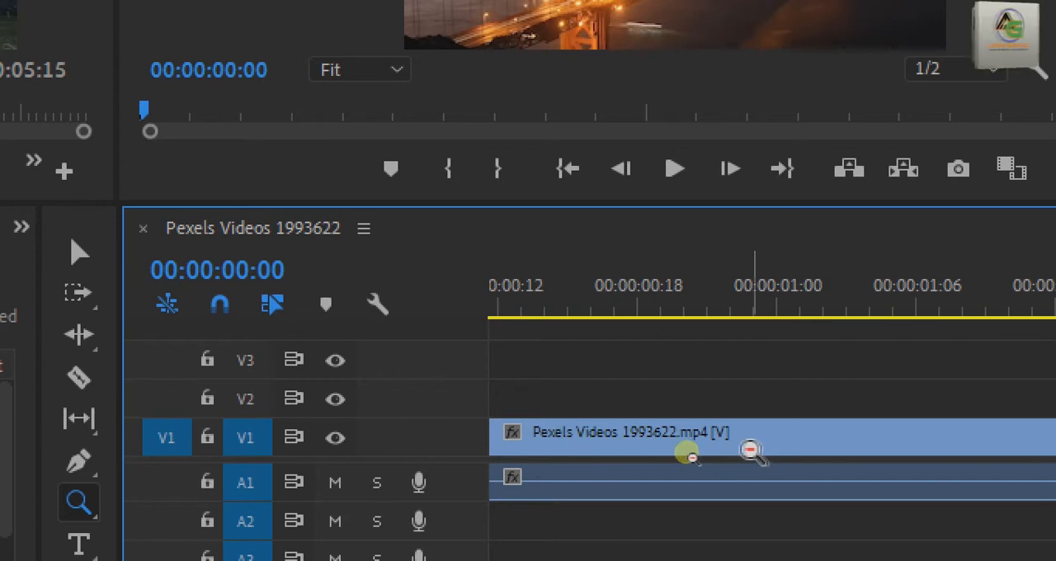
{"action": "left_click", "coordinate": [750, 450]}
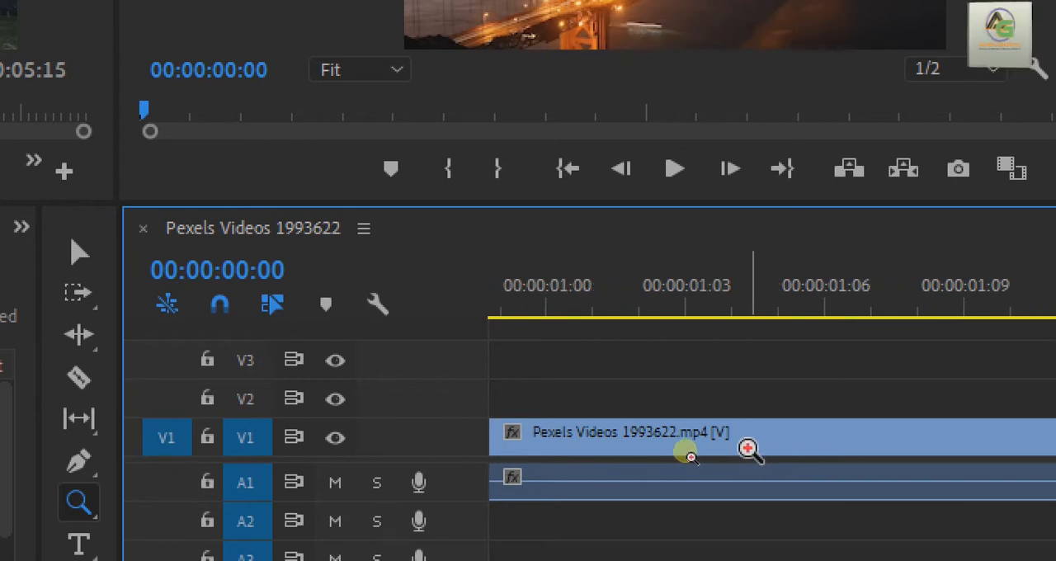
{"action": "left_click", "coordinate": [749, 449]}
{"action": "left_click", "coordinate": [943, 443]}
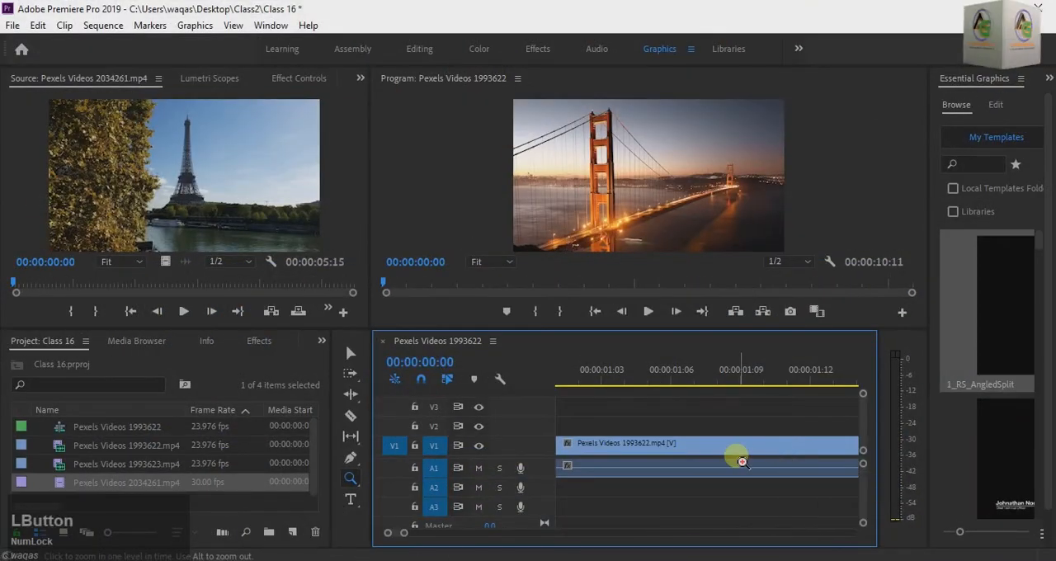
- Use the Zoom tool to work along the timeline to a close view of the cut between the two bridge clips
{"action": "left_click", "coordinate": [780, 451]}
{"action": "left_click", "coordinate": [807, 447]}
{"action": "left_click", "coordinate": [827, 446]}
{"action": "left_click", "coordinate": [830, 445]}
{"action": "left_click", "coordinate": [670, 449]}
{"action": "left_click", "coordinate": [775, 454]}
{"action": "left_click", "coordinate": [839, 451]}
{"action": "left_click", "coordinate": [712, 462]}
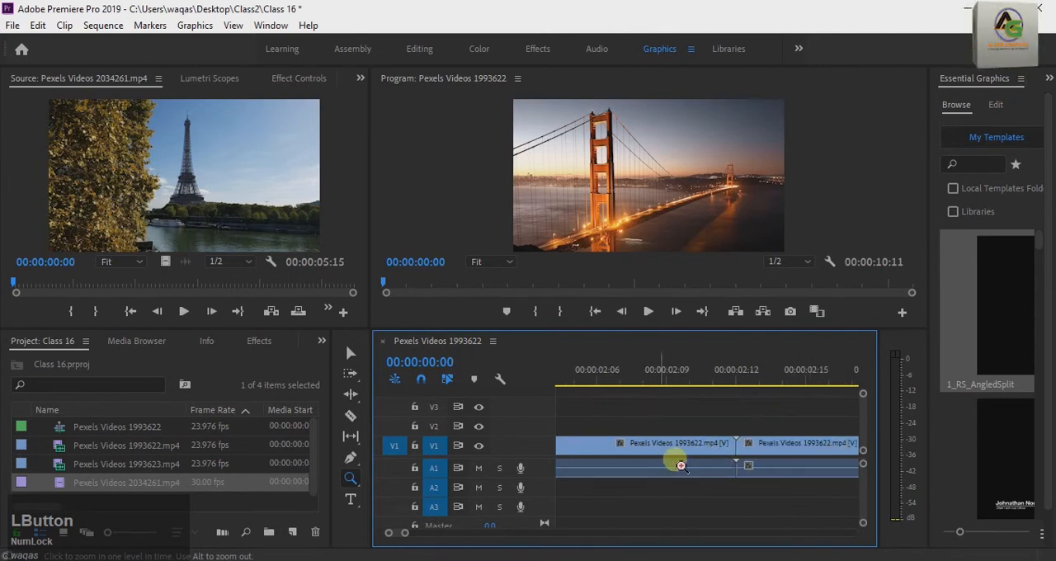